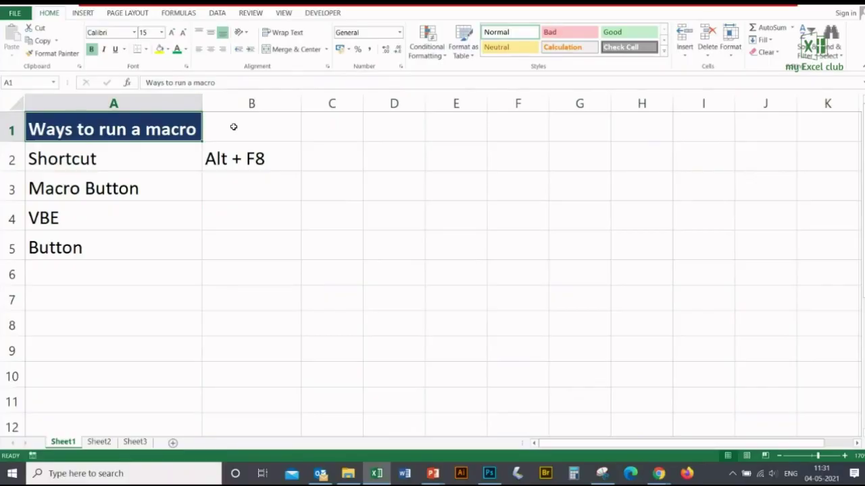
# Open the macro list with Alt+F8, review the Formatcells options, and close without running anything
pyautogui.press('Down')
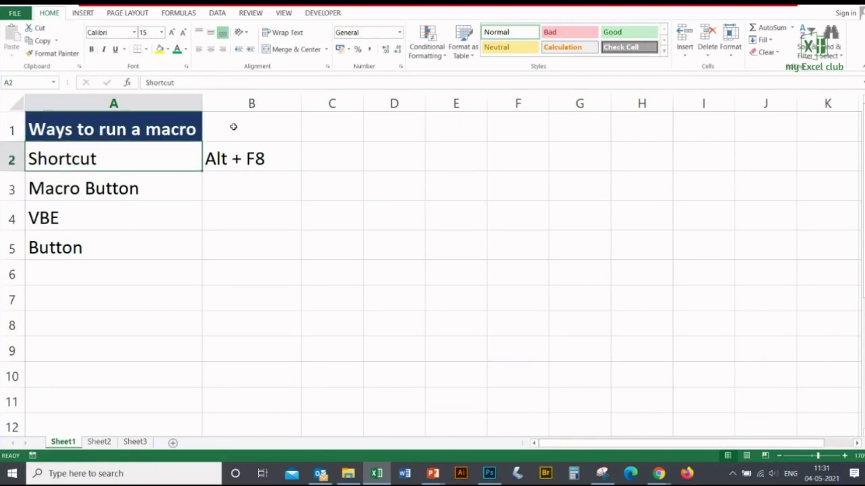
pyautogui.hotkey('shift', 'Right')
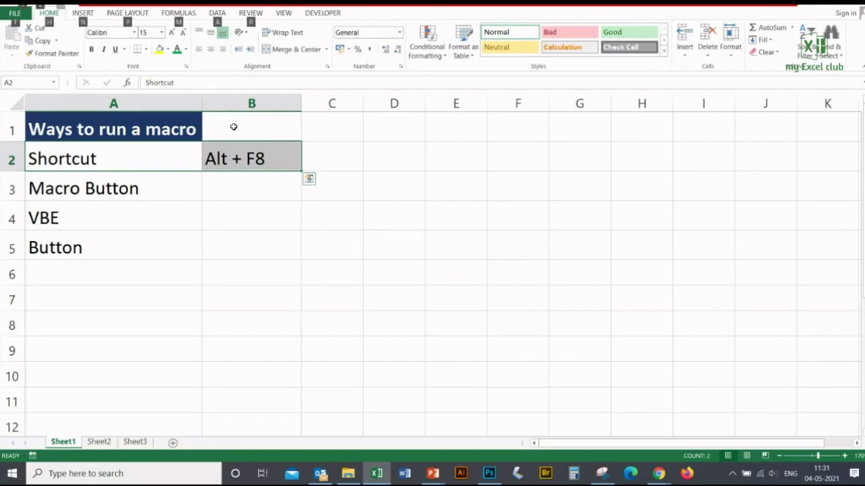
pyautogui.hotkey('alt', 'F8')
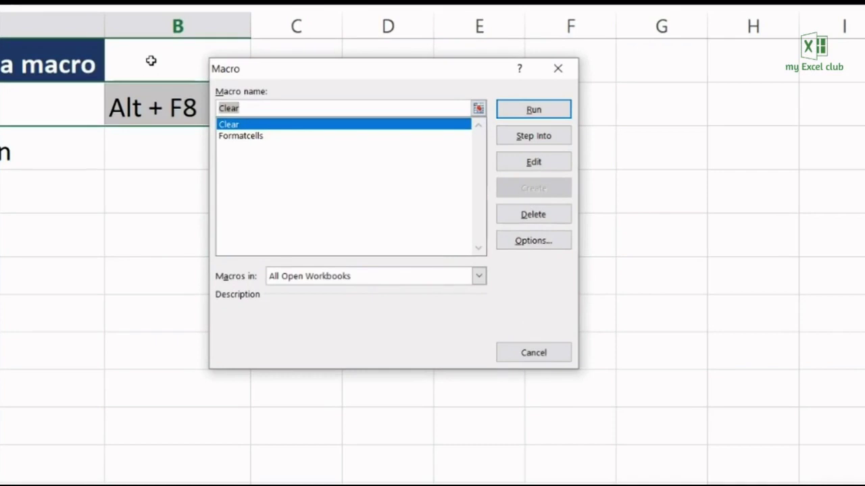
pyautogui.click(246, 136)
pyautogui.click(247, 125)
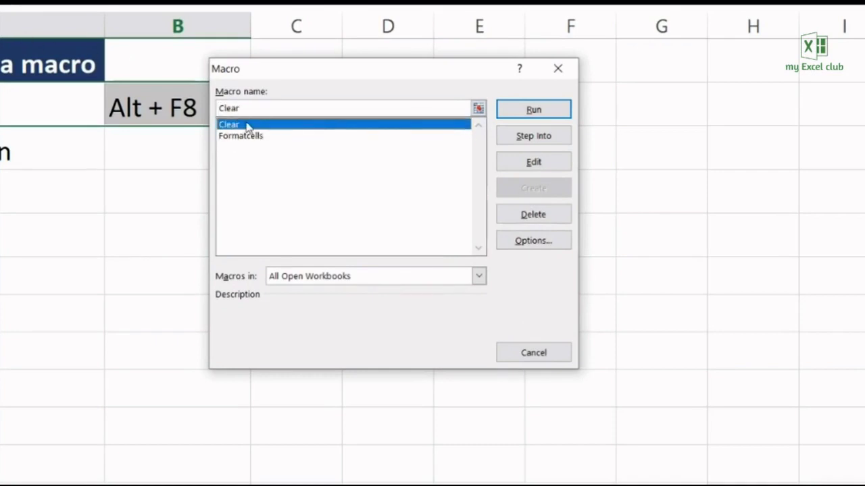
pyautogui.click(247, 135)
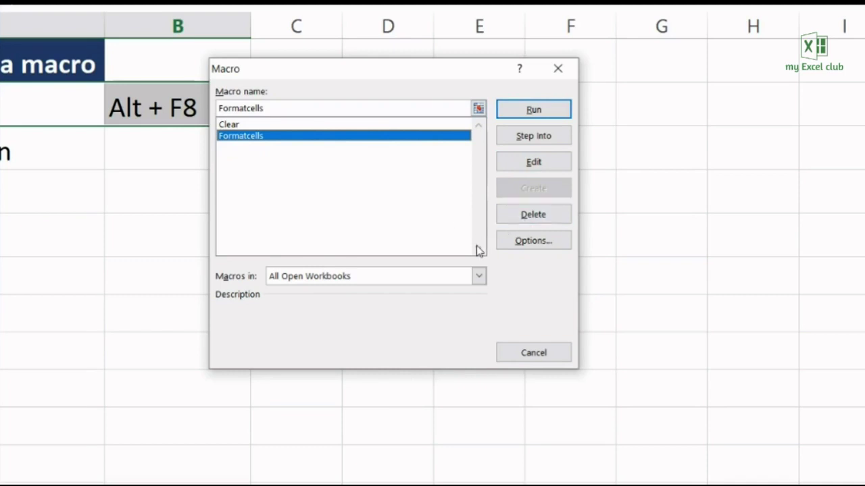
pyautogui.click(527, 242)
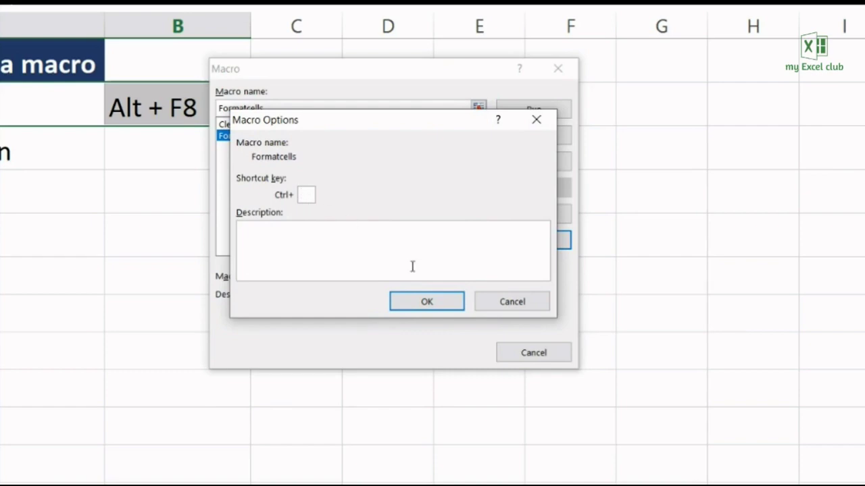
pyautogui.click(424, 300)
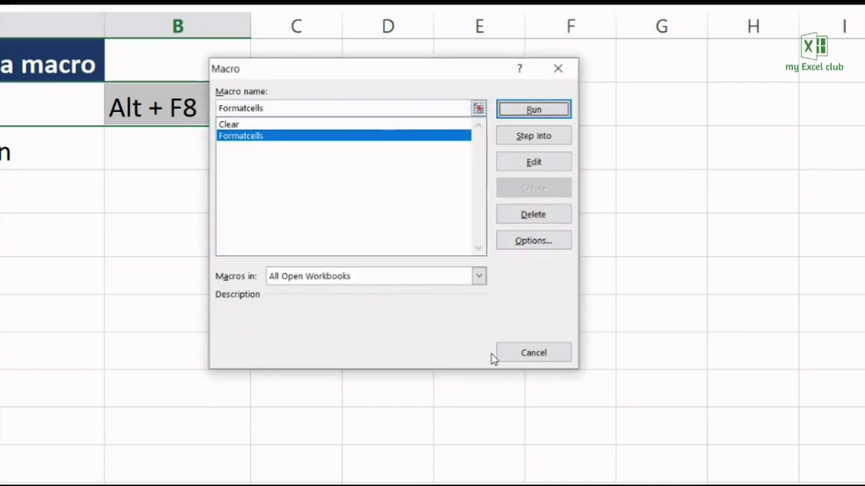
pyautogui.click(521, 355)
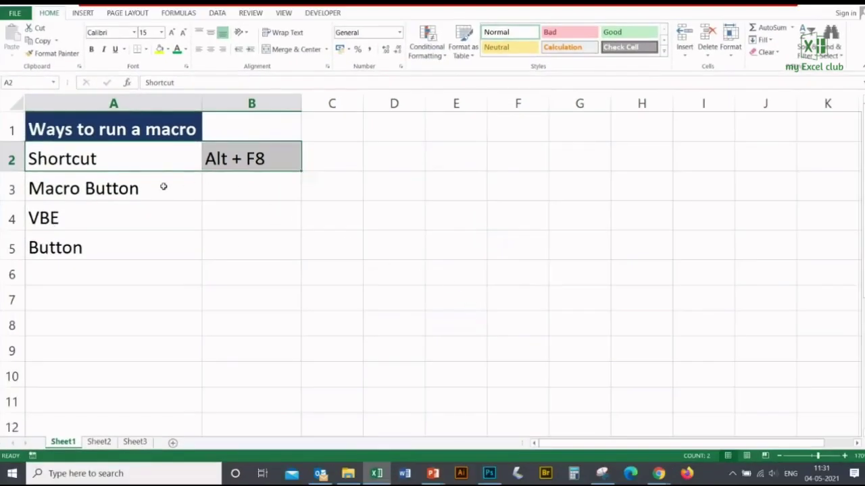
# Reopen the macro list from the Developer tab's Macros button and cancel it
pyautogui.click(164, 186)
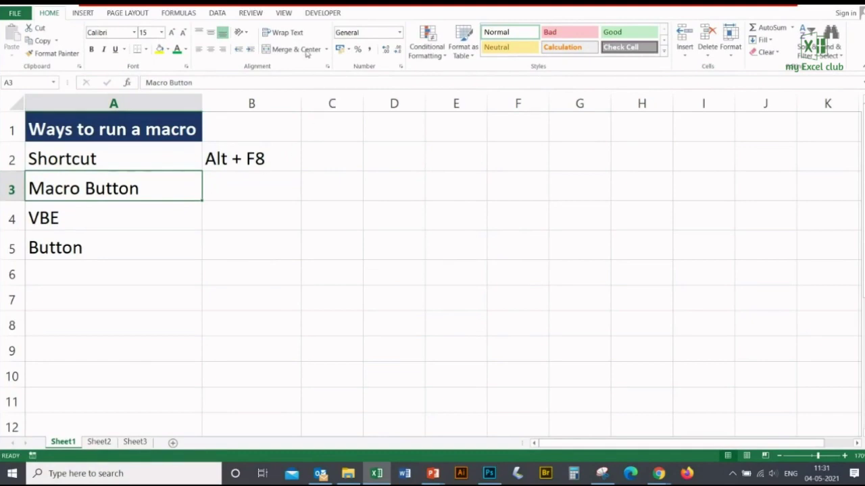
pyautogui.click(322, 13)
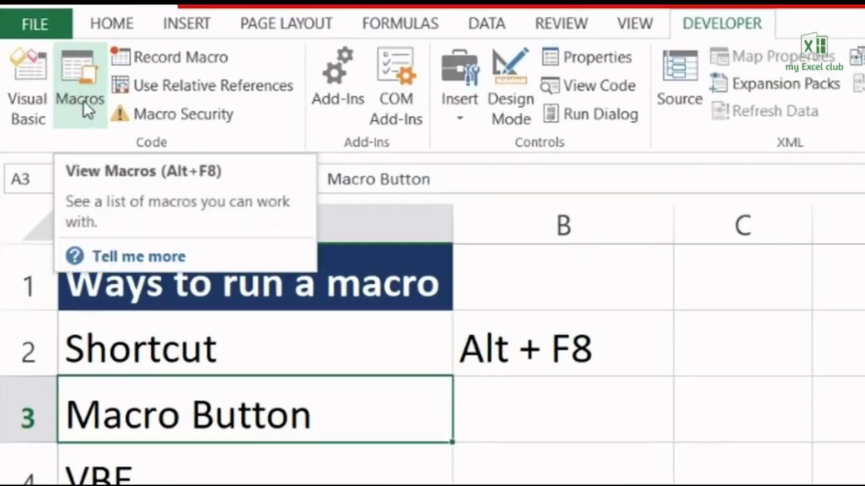
pyautogui.click(83, 100)
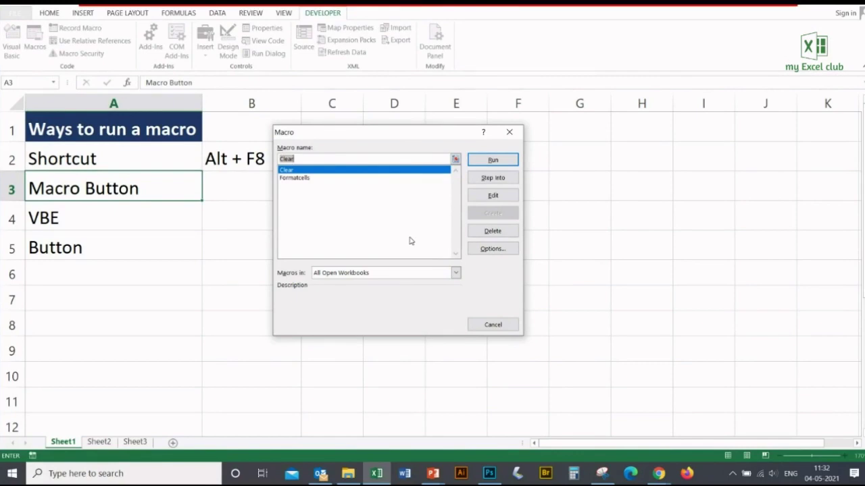
pyautogui.click(492, 325)
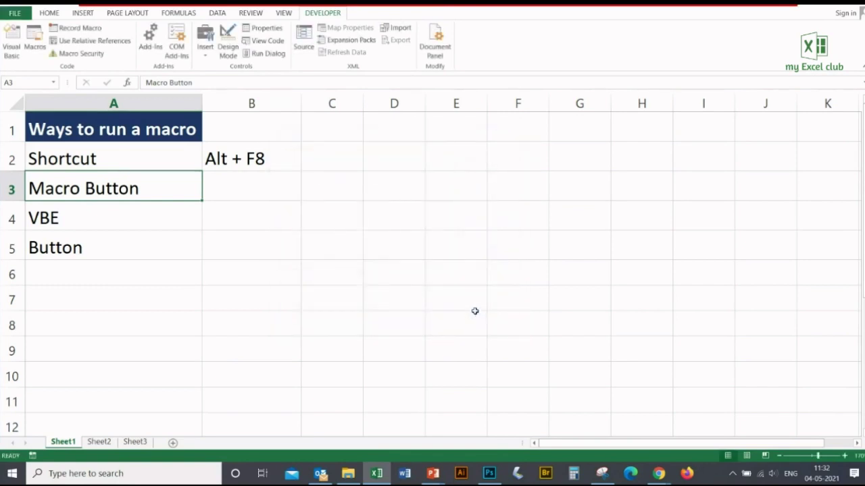
# Open the Visual Basic editor and place the cursor in Sub Formatcells of Module1
pyautogui.click(130, 216)
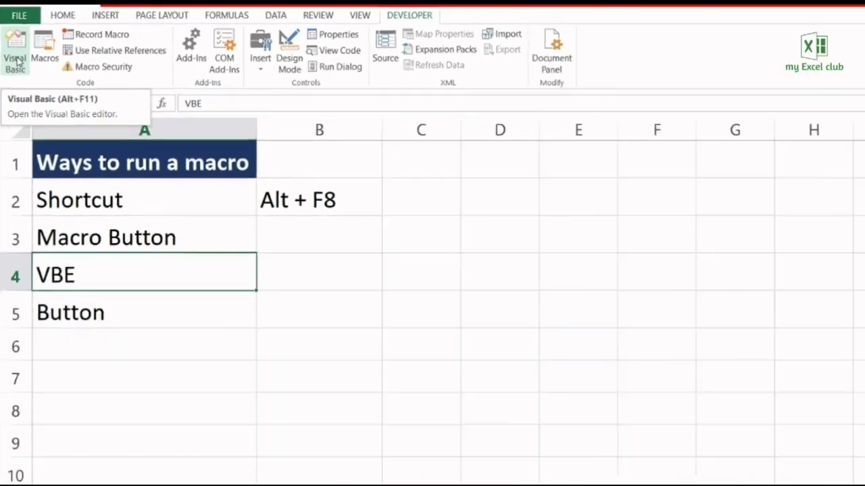
pyautogui.click(27, 105)
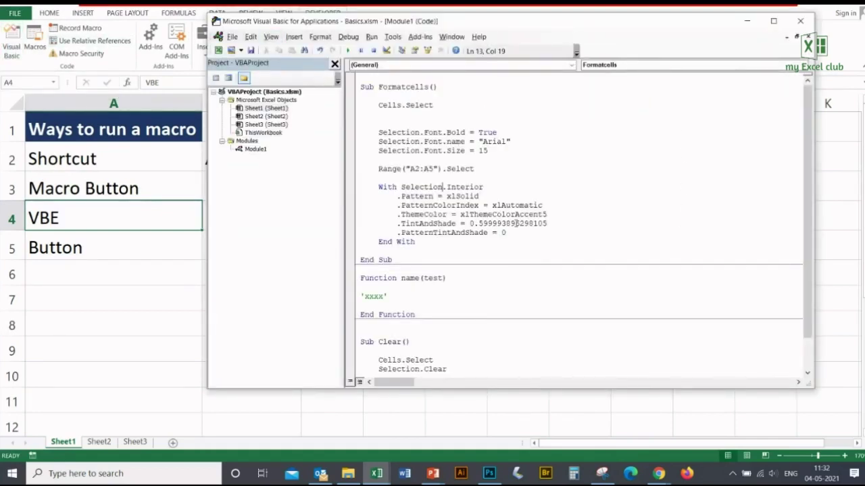
pyautogui.click(362, 87)
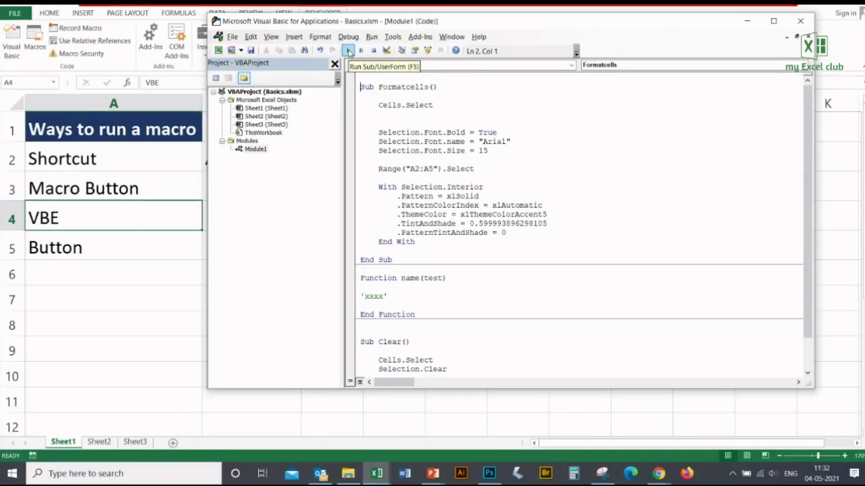
# Run Formatcells from the editor, then run the Clear procedure to empty Sheet1
pyautogui.click(348, 52)
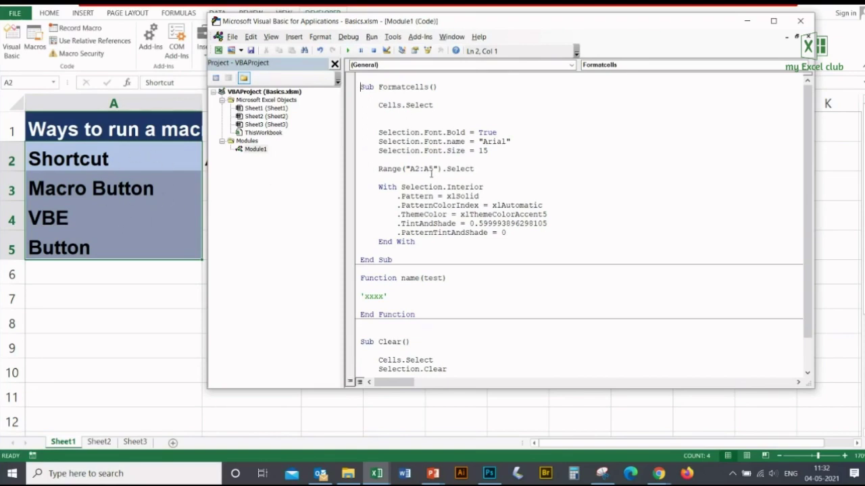
pyautogui.scroll(-1, 431, 173)
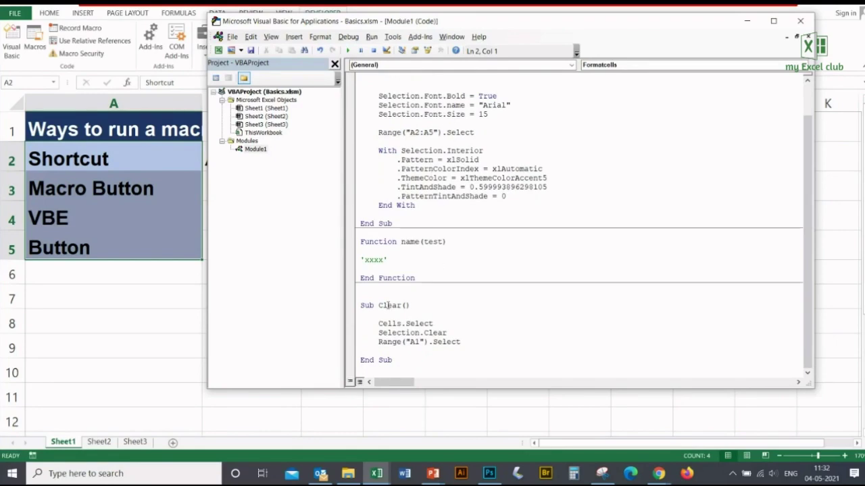
pyautogui.moveTo(361, 308); pyautogui.dragTo(405, 358)
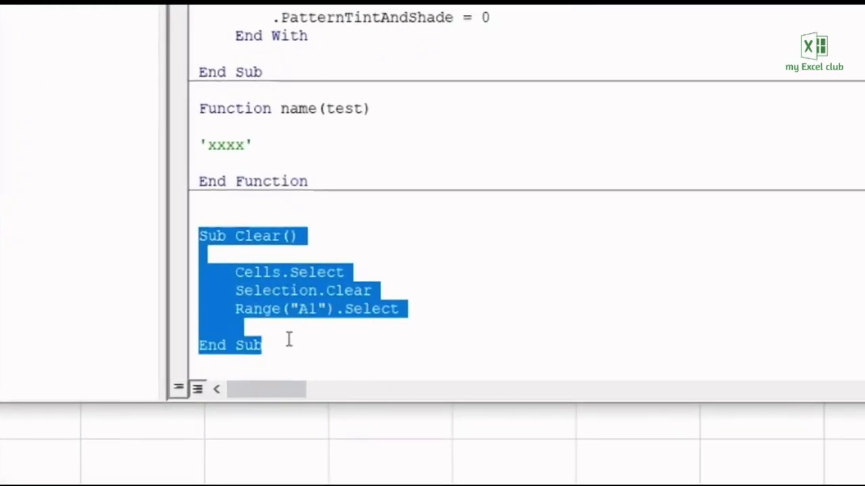
pyautogui.click(197, 236)
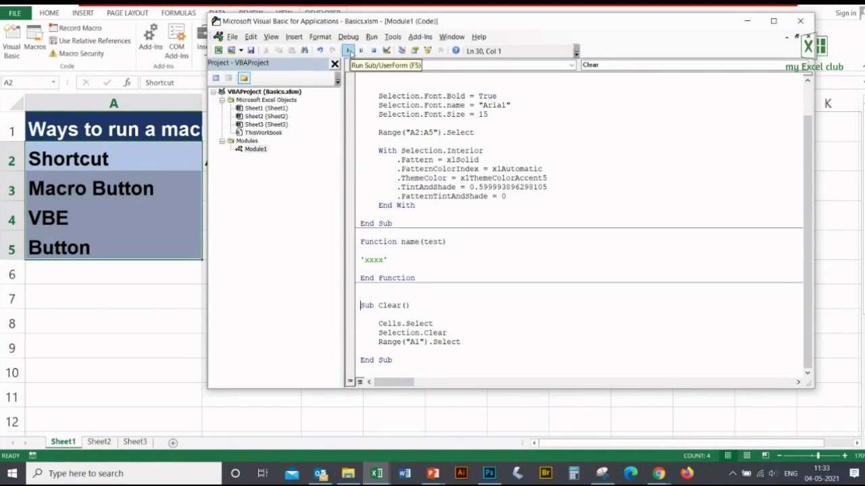
pyautogui.click(347, 51)
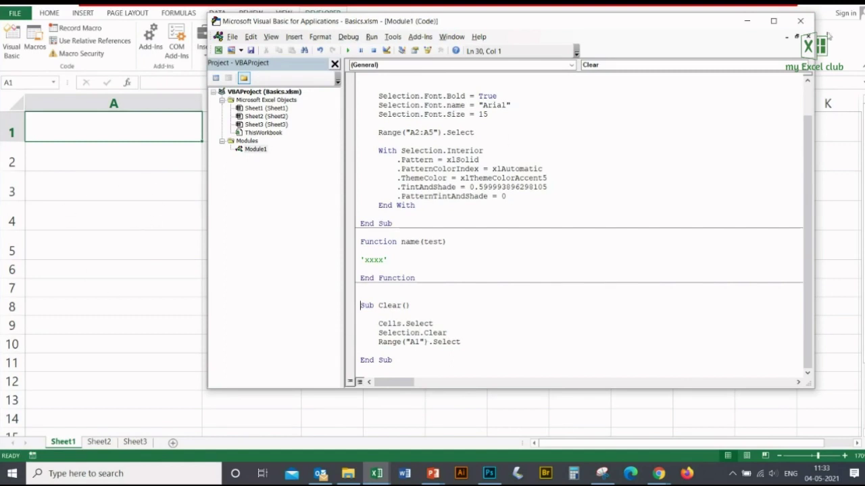
# Close the code editor and go to Sheet2 with the four sample sentences
pyautogui.click(800, 21)
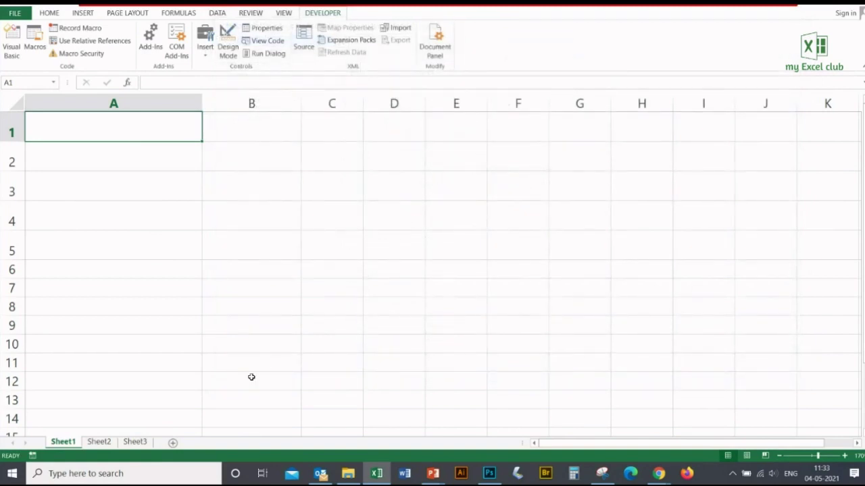
pyautogui.click(135, 442)
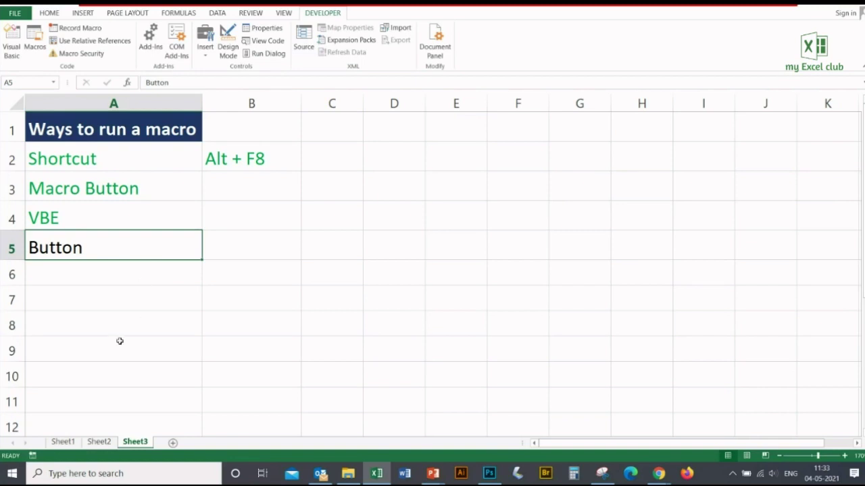
pyautogui.click(99, 442)
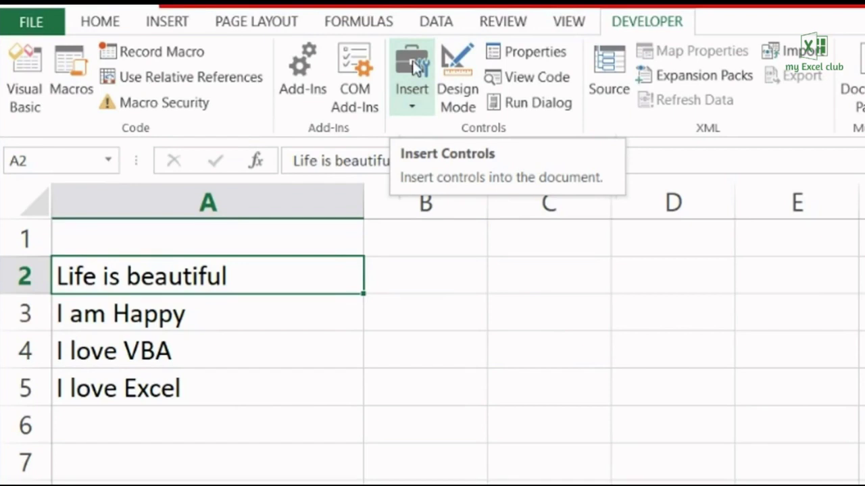
# Insert a Button (Form Control) and drag it out over columns C and D
pyautogui.click(411, 111)
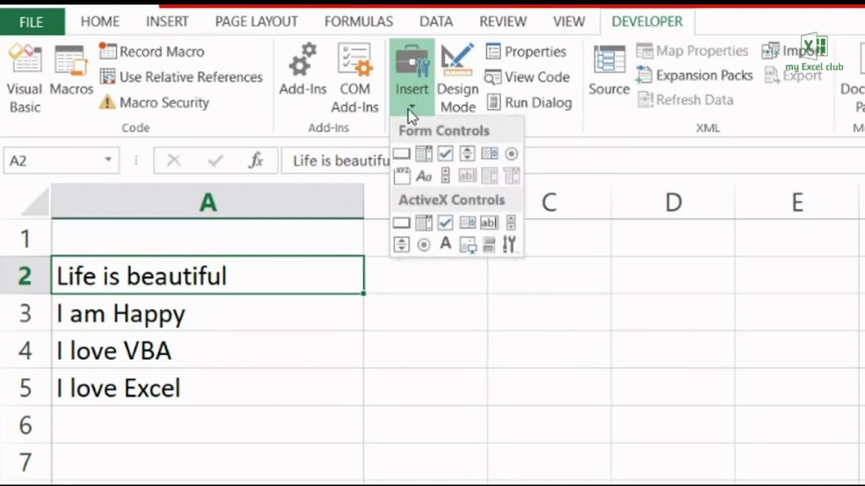
pyautogui.click(404, 155)
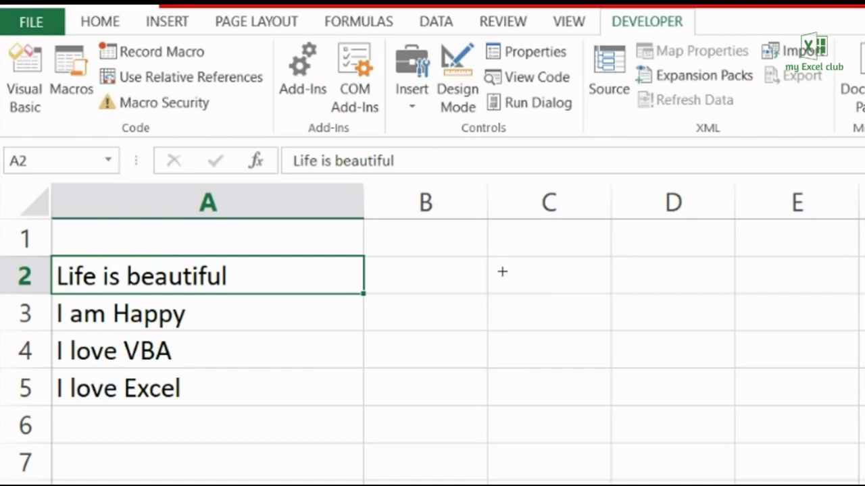
pyautogui.moveTo(502, 272); pyautogui.dragTo(720, 361)
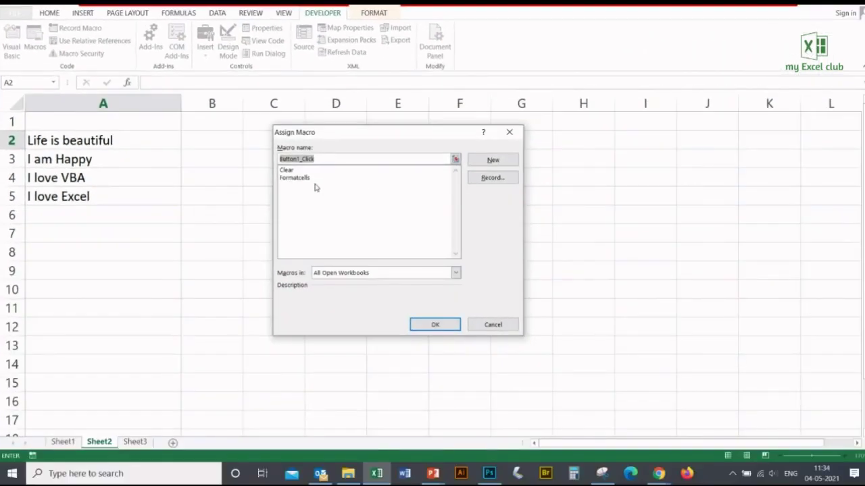
# Attach Formatcells to Button 1, caption it 'Format Cells', and click it to format A2:A5
pyautogui.click(306, 178)
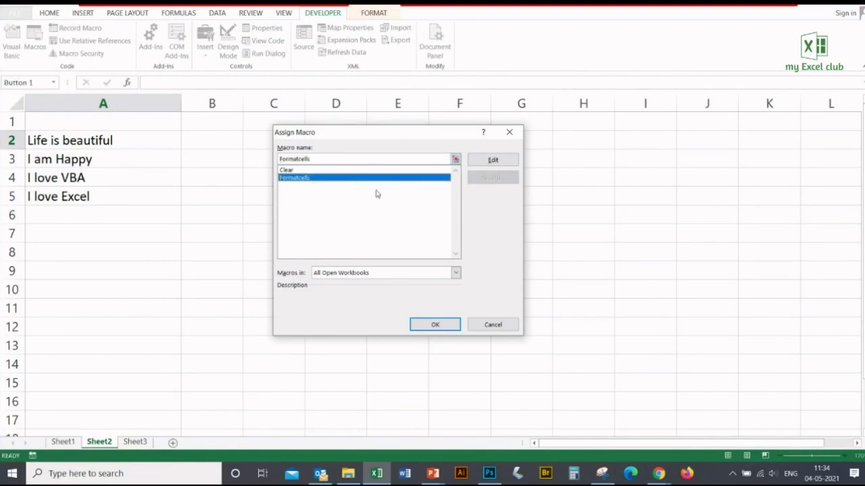
pyautogui.click(436, 325)
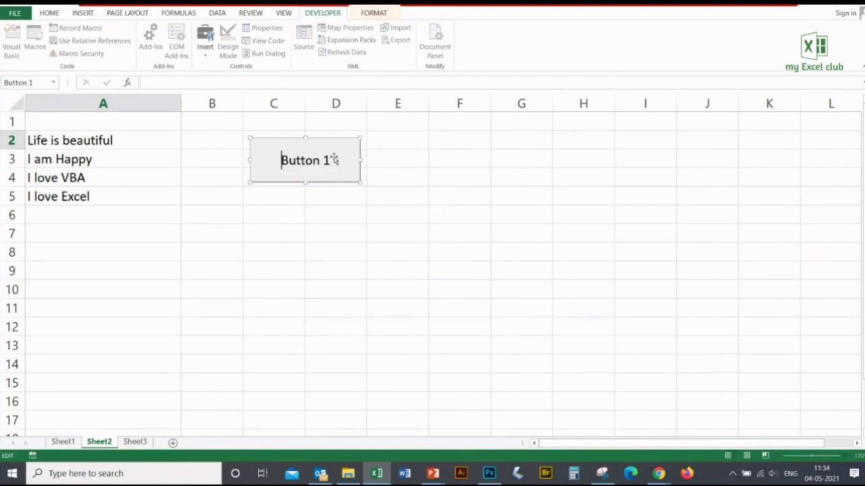
pyautogui.hotkey('shift', 'Right')
pyautogui.hotkey('shift', 'Right')
pyautogui.hotkey('shift', 'Right')
pyautogui.hotkey('shift', 'Right')
pyautogui.hotkey('shift', 'Right')
pyautogui.hotkey('shift', 'Right')
pyautogui.hotkey('shift', 'Right')
pyautogui.hotkey('shift', 'Right')
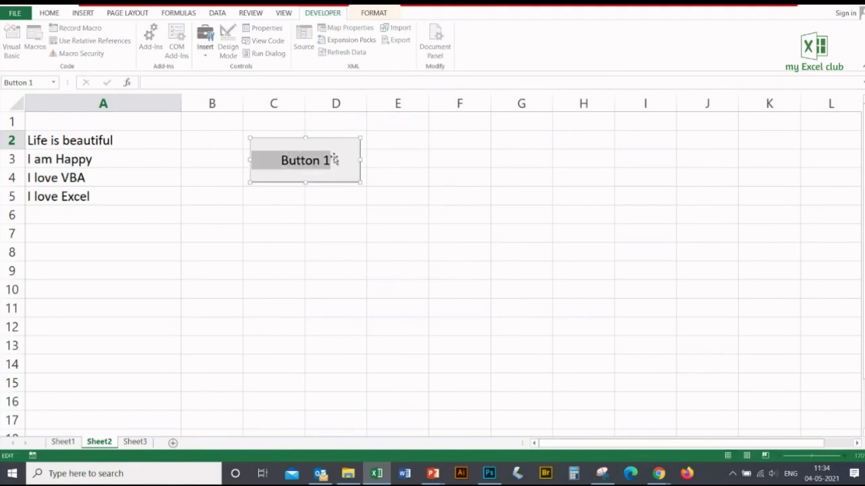
pyautogui.write('FOrma')
pyautogui.press('BackSpace')
pyautogui.press('BackSpace')
pyautogui.press('BackSpace')
pyautogui.press('BackSpace')
pyautogui.write('ormat Ce')
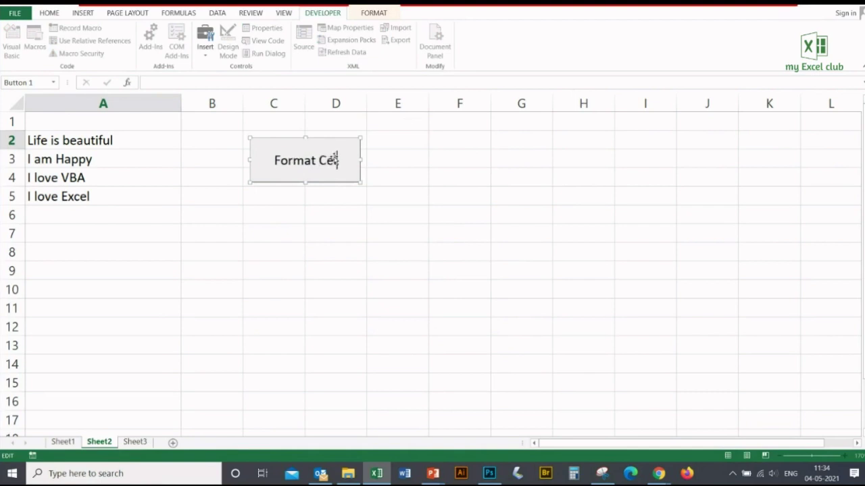
pyautogui.write('lls')
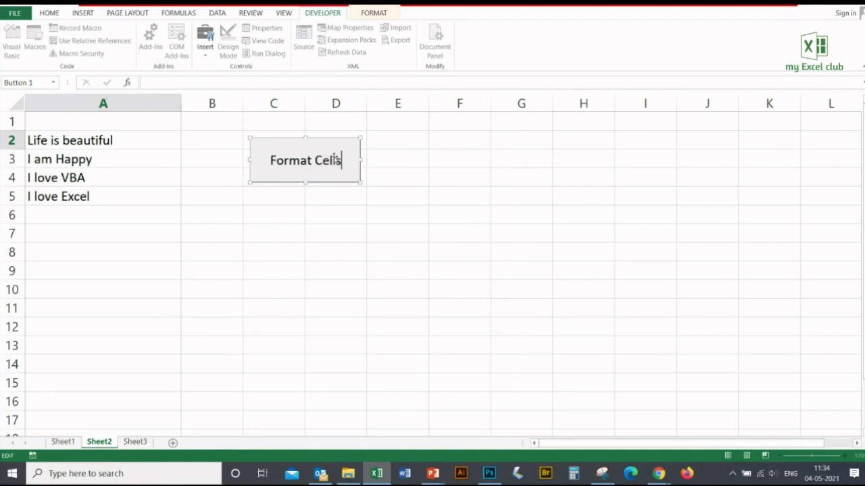
pyautogui.click(344, 203)
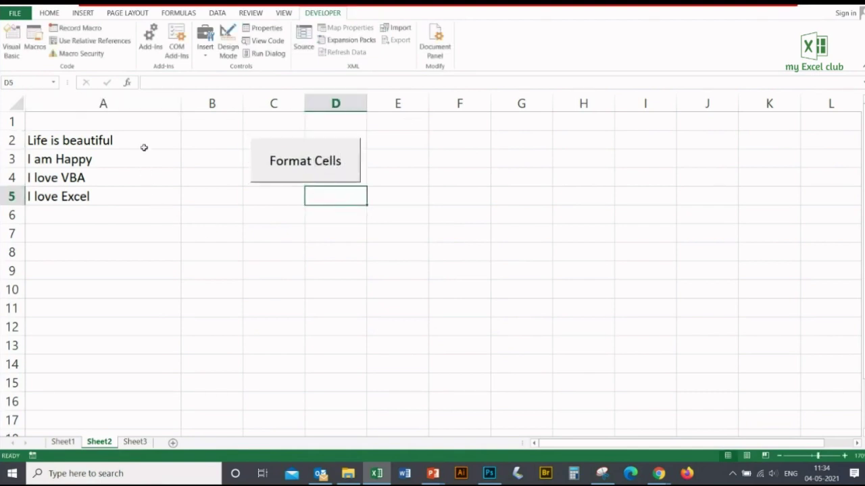
pyautogui.click(287, 167)
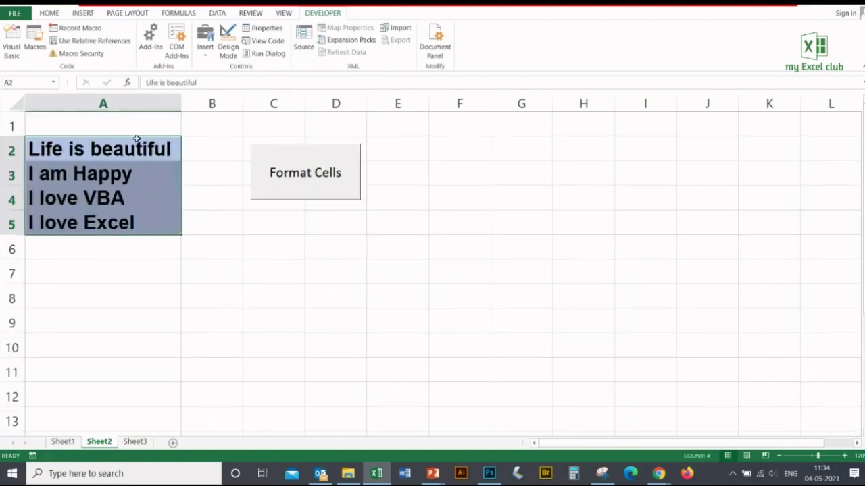
pyautogui.press('Return')
pyautogui.press('Return')
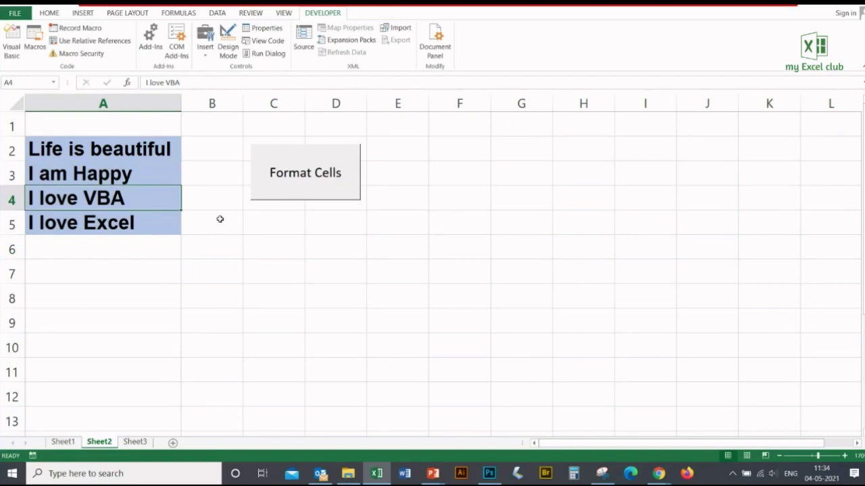
# Draw a second form-control button below Format Cells and assign it the Clear macro
pyautogui.click(205, 47)
pyautogui.click(201, 81)
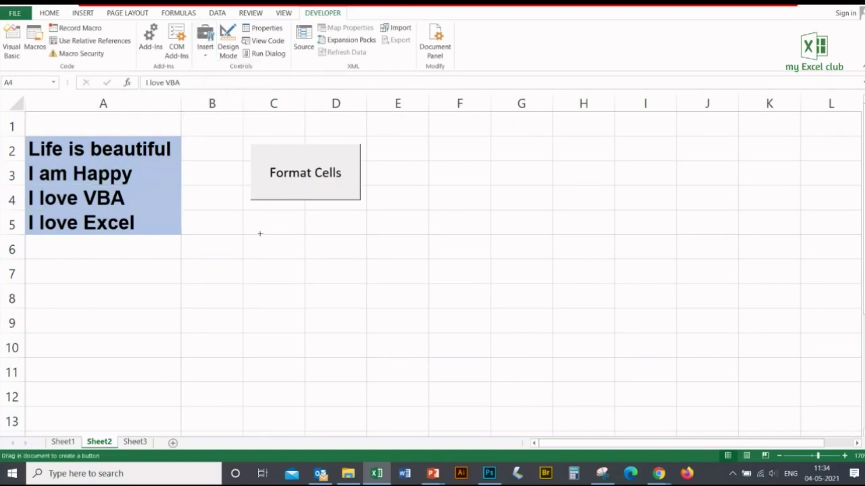
pyautogui.moveTo(260, 235); pyautogui.dragTo(377, 283)
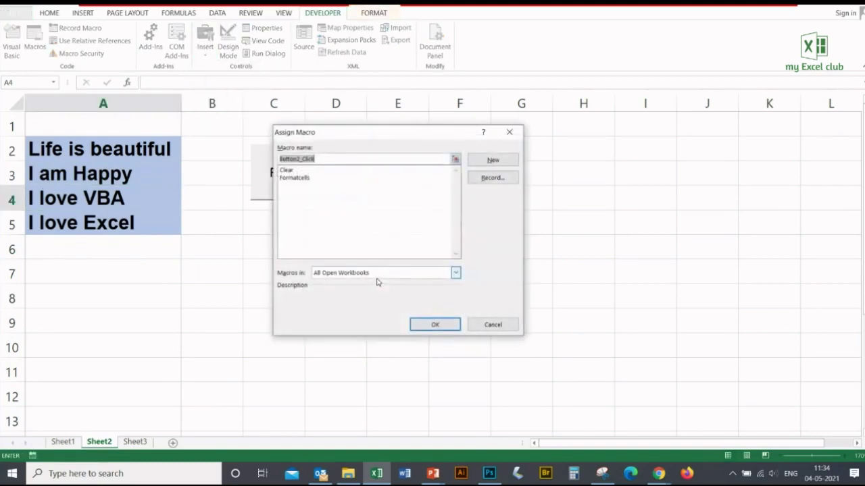
pyautogui.click(292, 171)
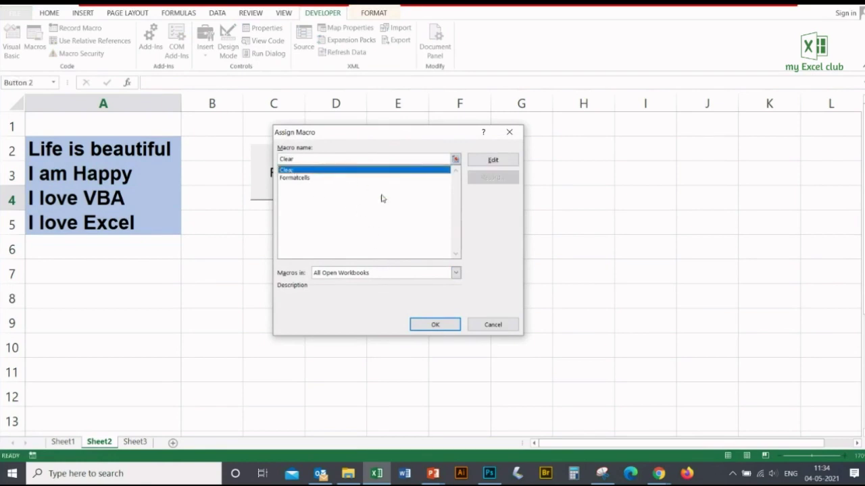
pyautogui.click(427, 325)
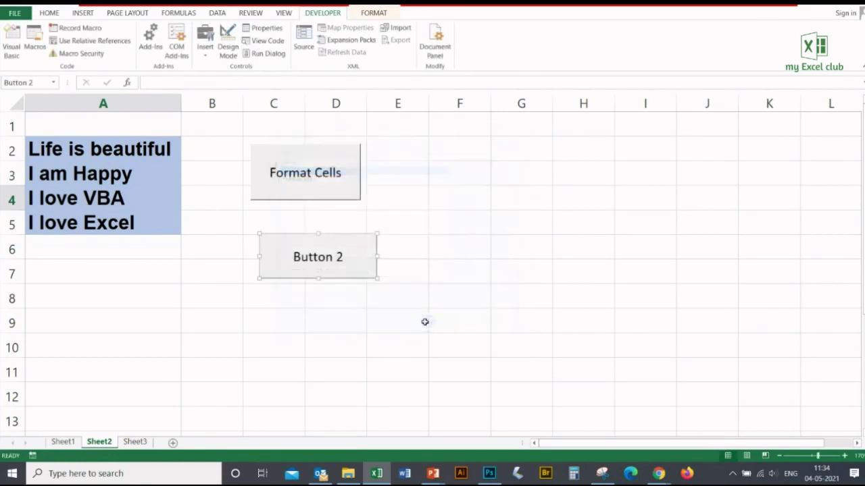
# Caption the second button 'Clear all cells' and click it to empty A2:A5
pyautogui.click(296, 257)
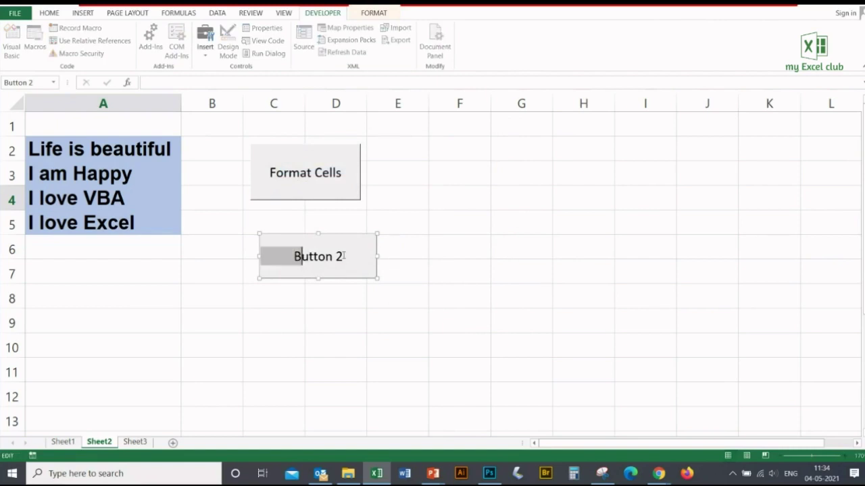
pyautogui.write('Clear all cells')
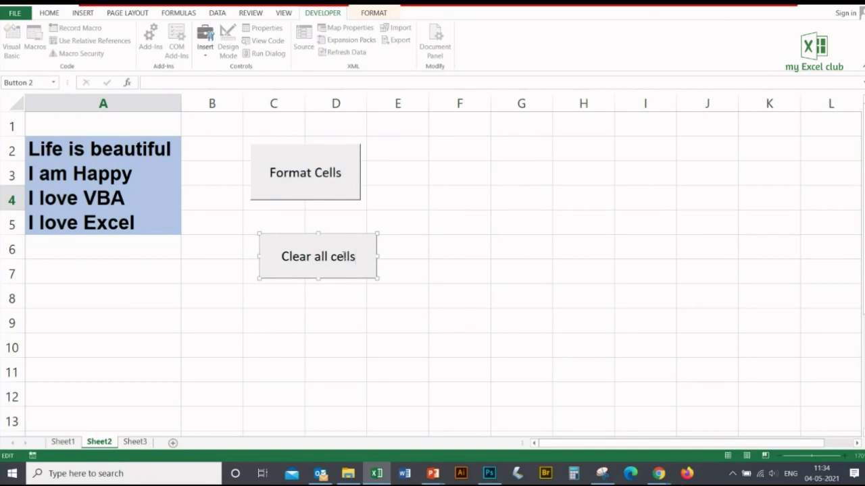
pyautogui.click(331, 318)
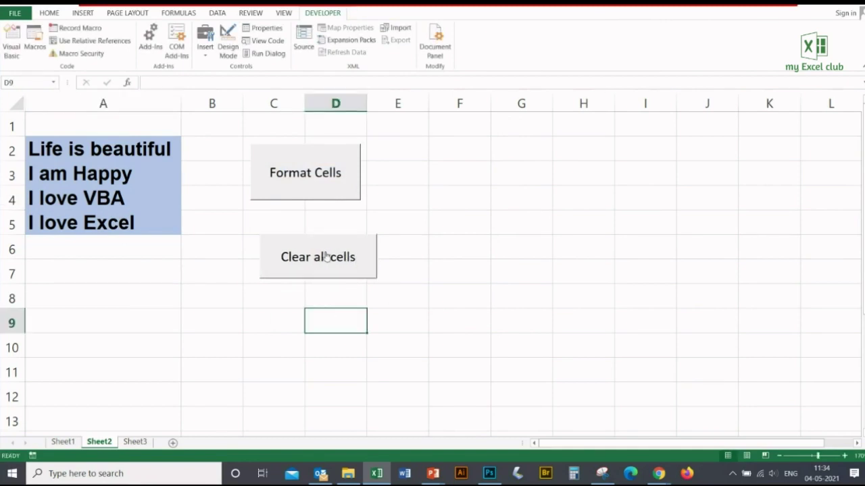
pyautogui.click(325, 256)
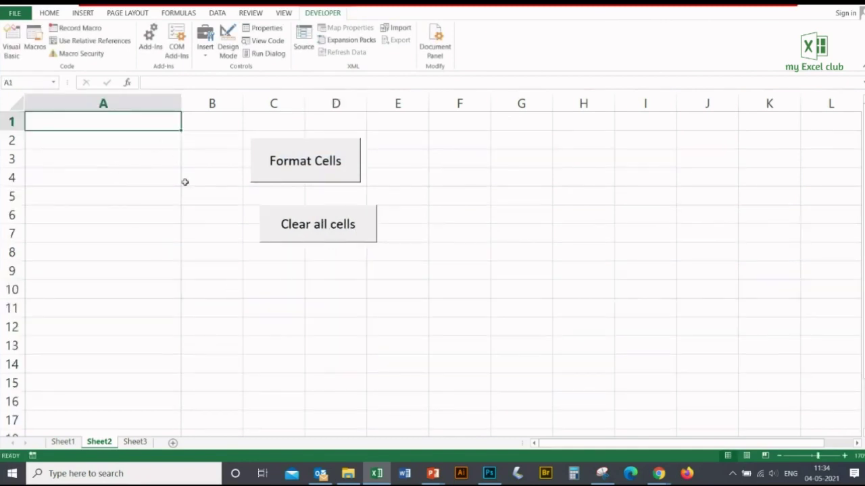